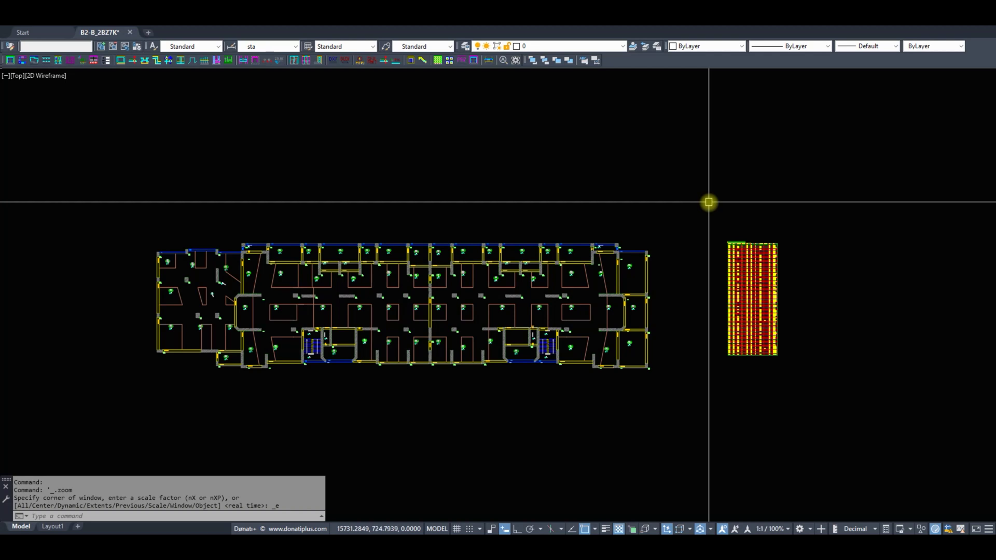
# Open the Donati+ beam information card: scale 2, 2.5 cm cover, concrete class 25, level 2030.
pyautogui.click(488, 61)
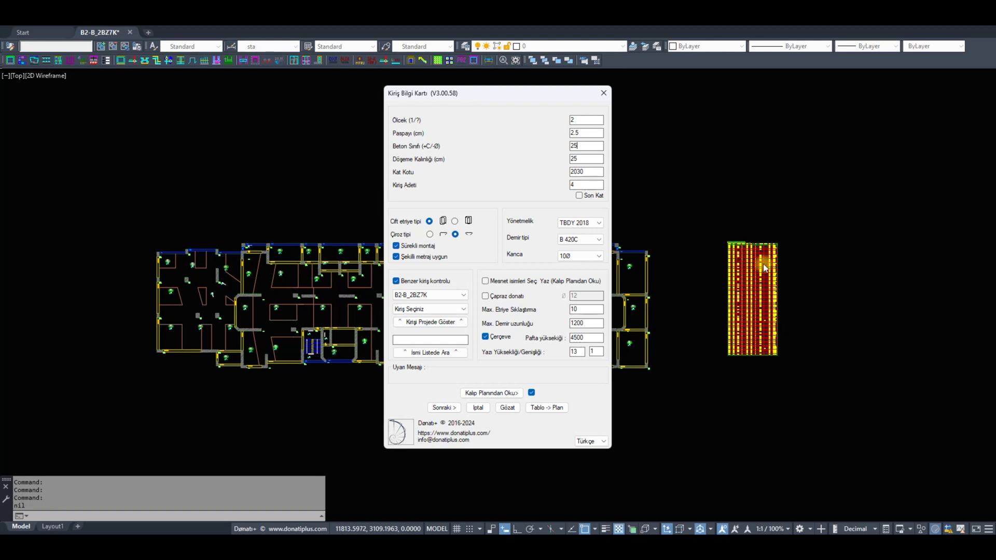
# Transfer the beam table's reinforcement data onto the beams with Tablo -> Plan.
pyautogui.click(545, 406)
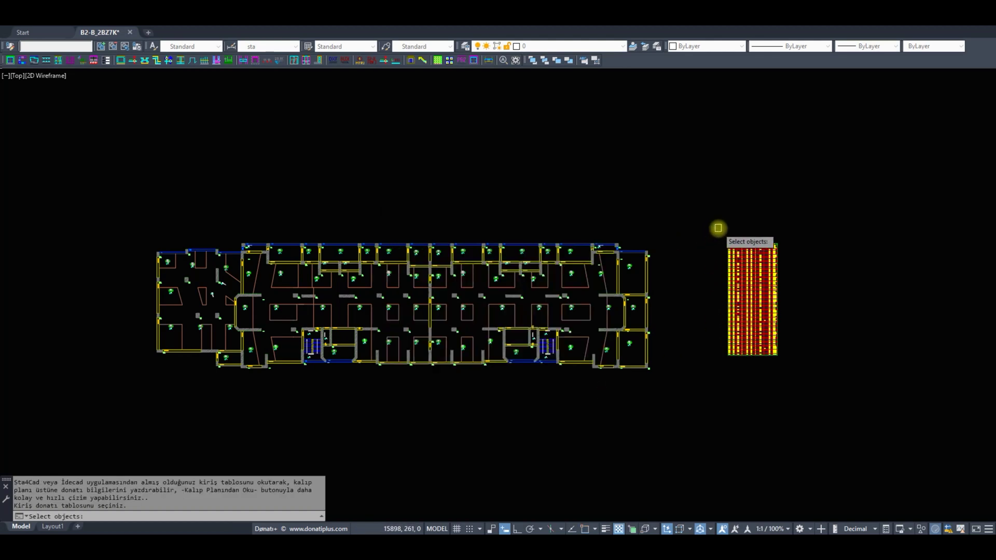
pyautogui.click(718, 229)
pyautogui.click(772, 382)
pyautogui.press('Return')
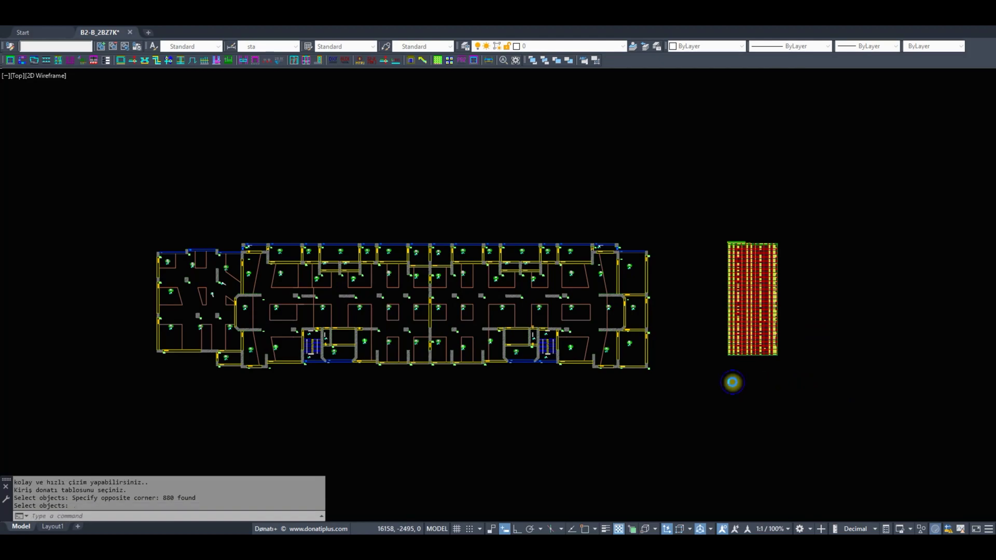
# Zoom and pan across the floor plan to check the beam labels, then reopen the beam card.
pyautogui.scroll(-10, 732, 383)
pyautogui.scroll(3, 663, 422)
pyautogui.scroll(-3, 663, 424)
pyautogui.scroll(5, 664, 424)
pyautogui.scroll(2, 471, 262)
pyautogui.scroll(1, 382, 292)
pyautogui.scroll(-3, 374, 320)
pyautogui.moveTo(700, 300); pyautogui.dragTo(418, 334, button='middle')
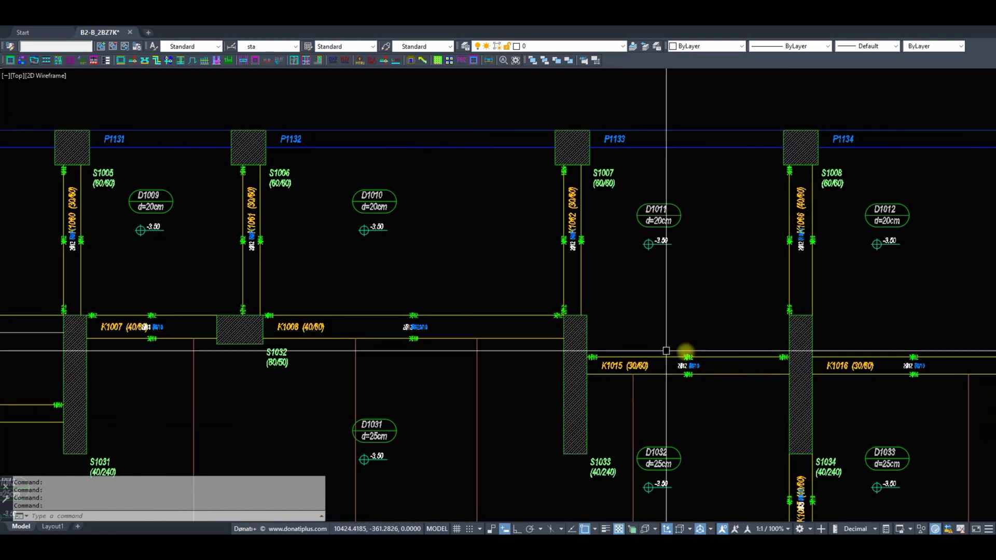
pyautogui.scroll(-5, 266, 286)
pyautogui.moveTo(266, 287); pyautogui.dragTo(268, 285, button='middle')
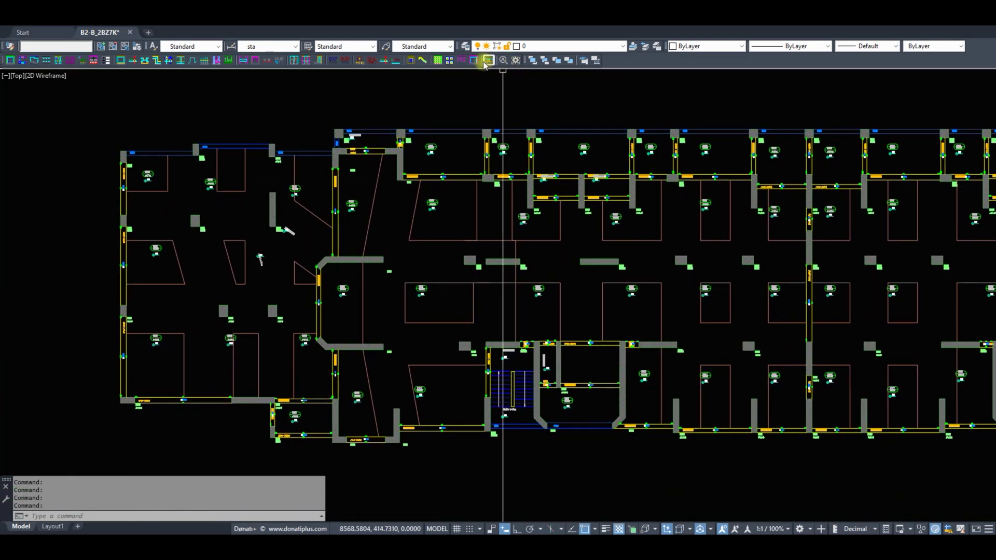
pyautogui.click(502, 61)
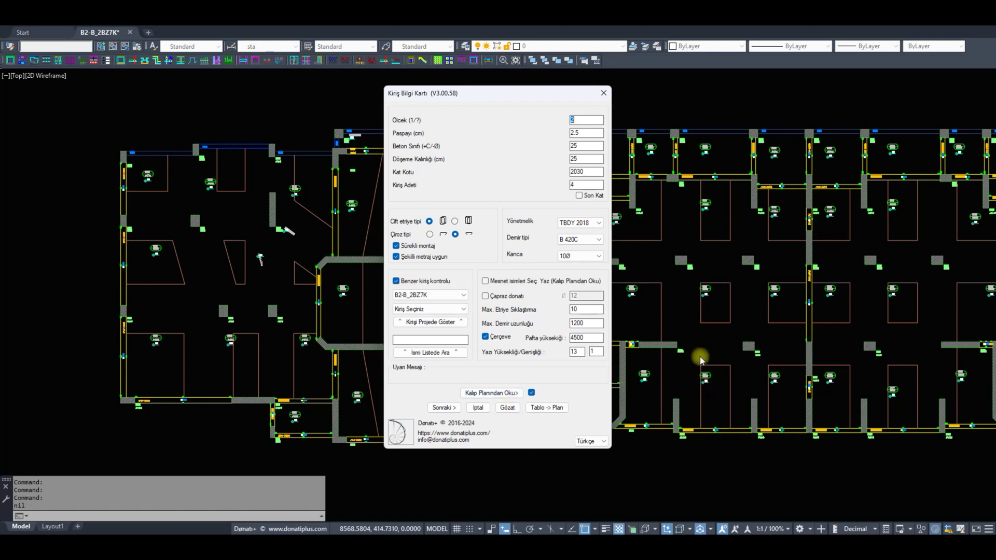
# Read beams K1049–K1051 from the plan, from the lower-left wall support to the top wall support.
pyautogui.click(491, 393)
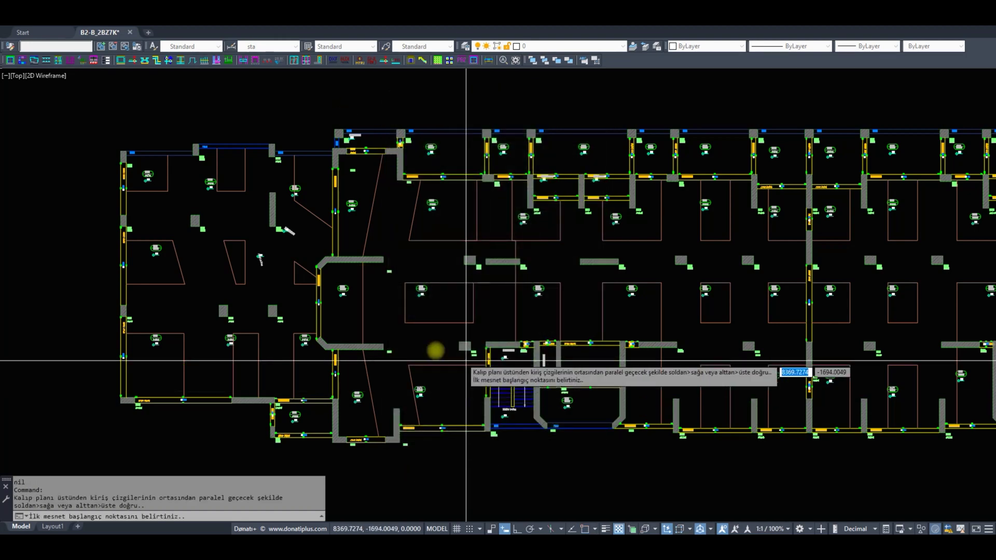
pyautogui.scroll(2, 314, 440)
pyautogui.scroll(-2, 315, 440)
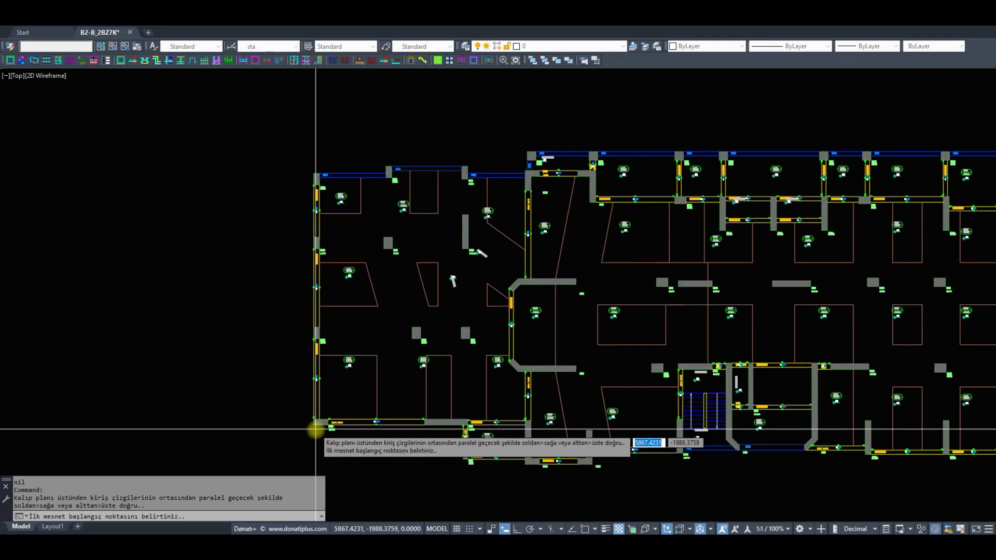
pyautogui.click(315, 439)
pyautogui.click(318, 141)
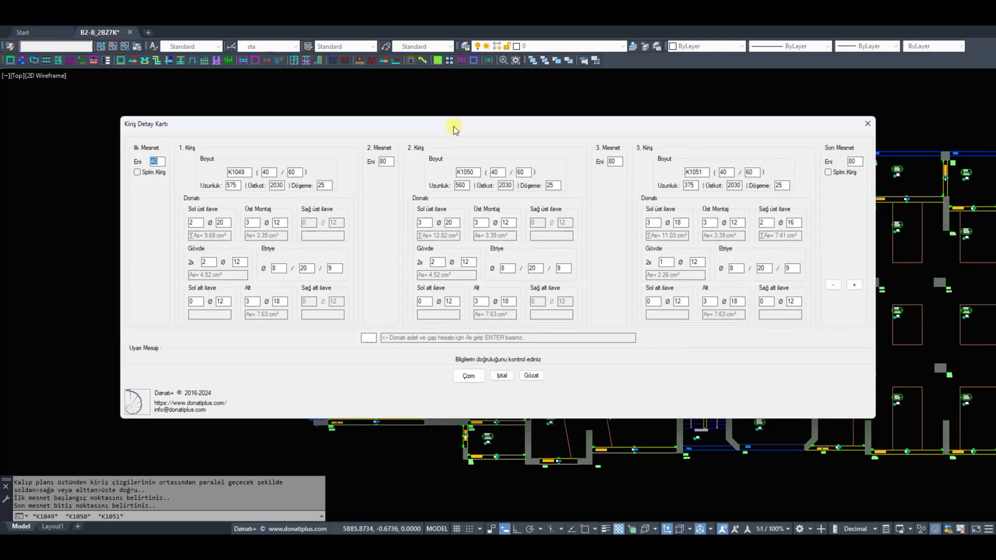
pyautogui.moveTo(489, 114); pyautogui.dragTo(678, 170)
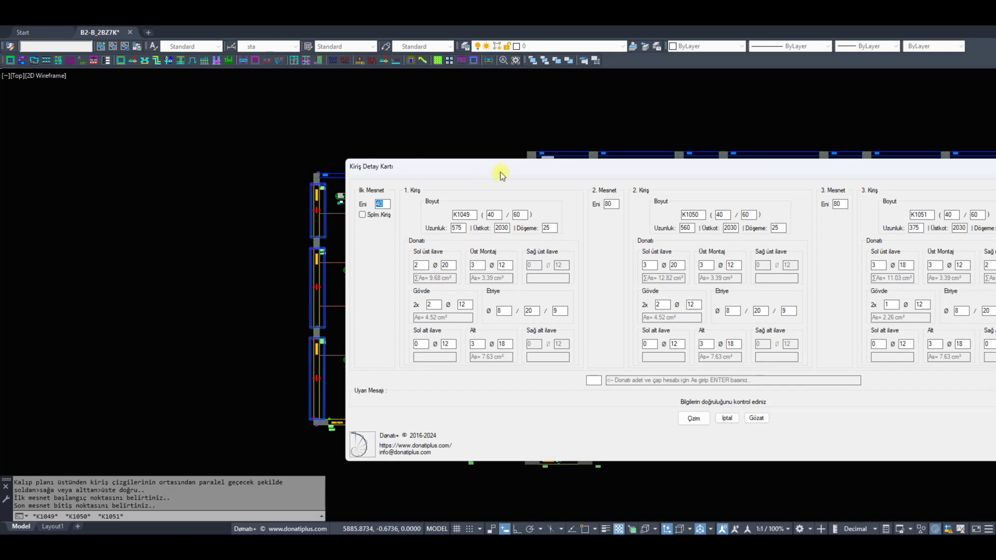
pyautogui.moveTo(500, 172); pyautogui.dragTo(519, 165)
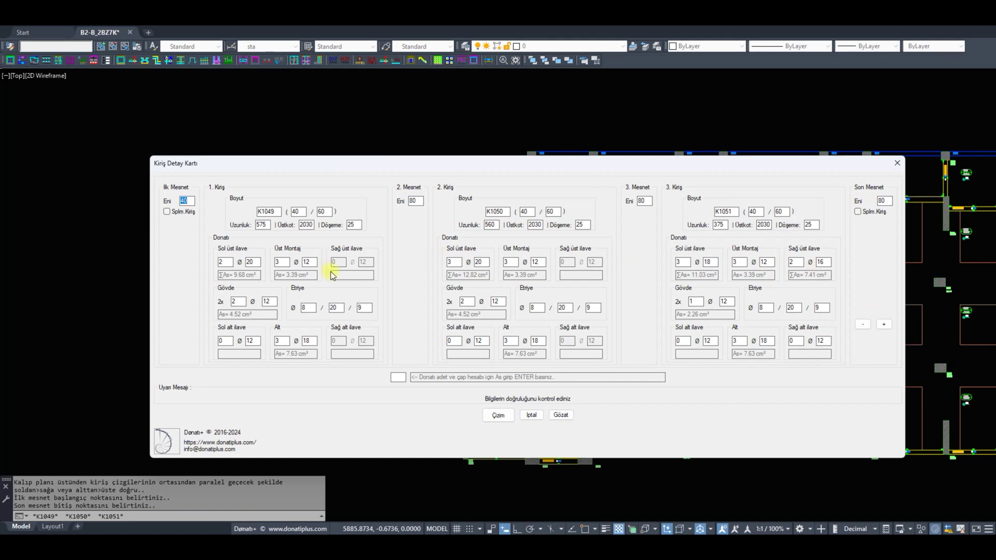
pyautogui.click(499, 415)
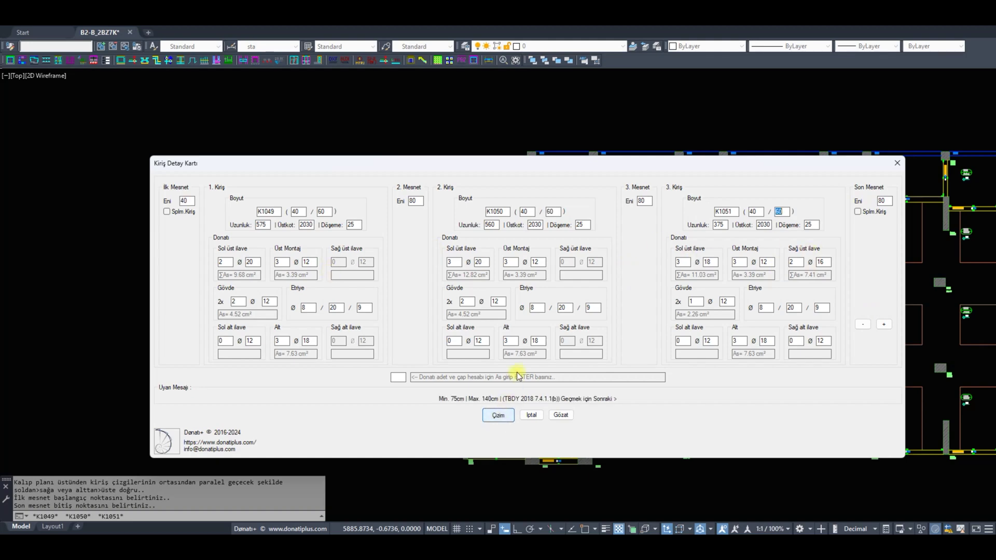
pyautogui.click(497, 417)
# Place the K1049–K1051 reinforcement detail sheet above the formwork plan.
pyautogui.scroll(-3, 570, 248)
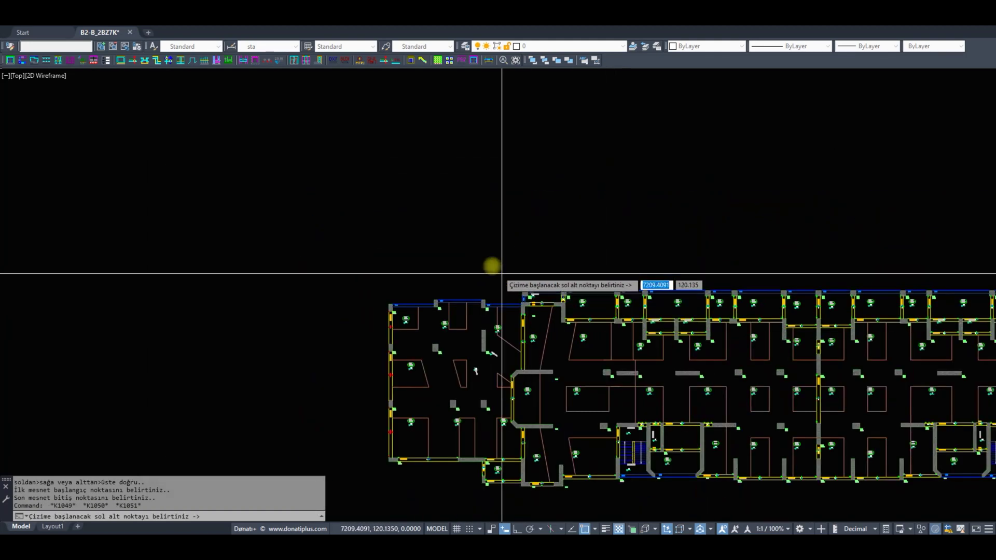
pyautogui.click(414, 202)
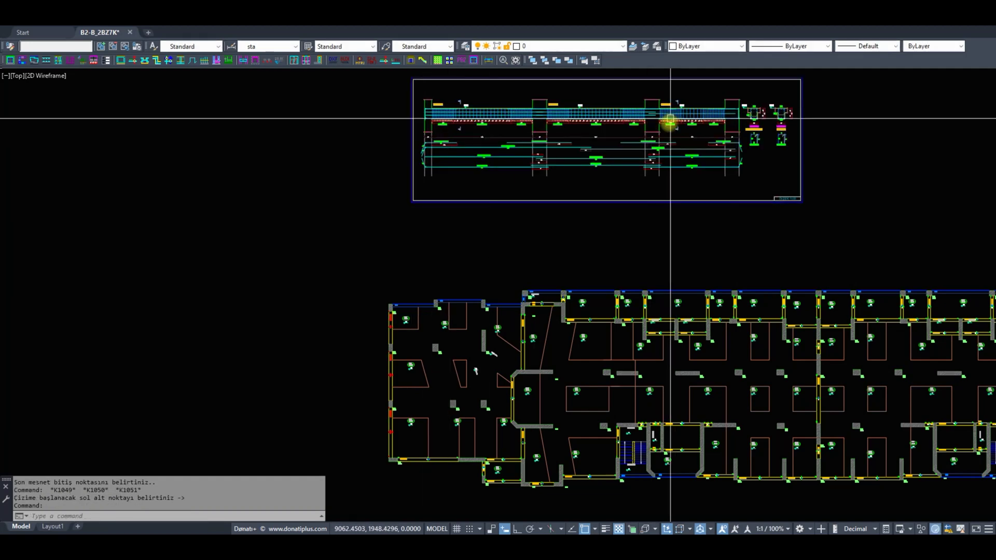
pyautogui.scroll(5, 395, 459)
pyautogui.scroll(3, 415, 290)
pyautogui.scroll(-3, 413, 351)
# Bring the left wall and column S1018 back into view to read the plan again.
pyautogui.moveTo(413, 351); pyautogui.dragTo(438, 418, button='middle')
pyautogui.scroll(4, 422, 282)
pyautogui.moveTo(446, 136); pyautogui.dragTo(461, 301, button='middle')
pyautogui.scroll(-6, 461, 302)
pyautogui.moveTo(567, 247); pyautogui.dragTo(344, 216, button='middle')
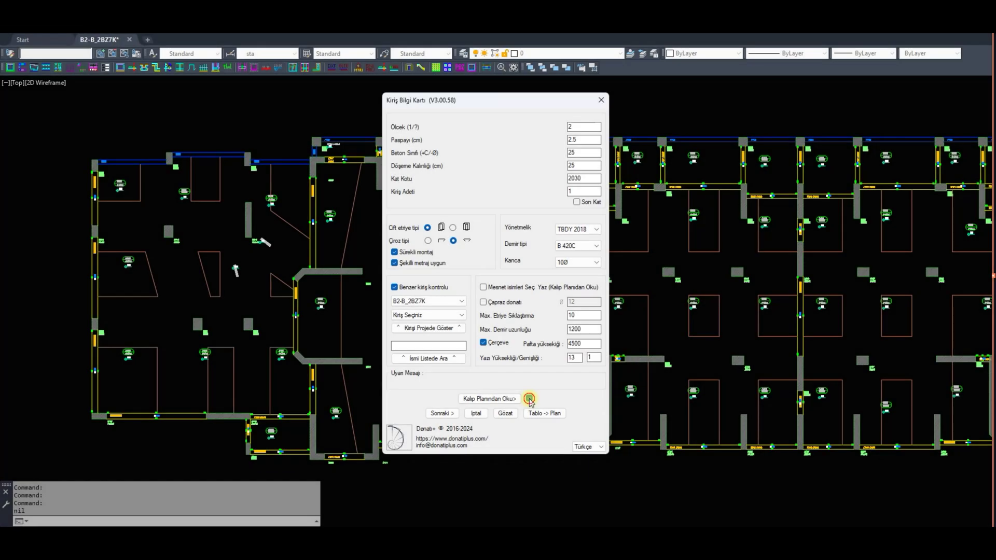
pyautogui.click(510, 399)
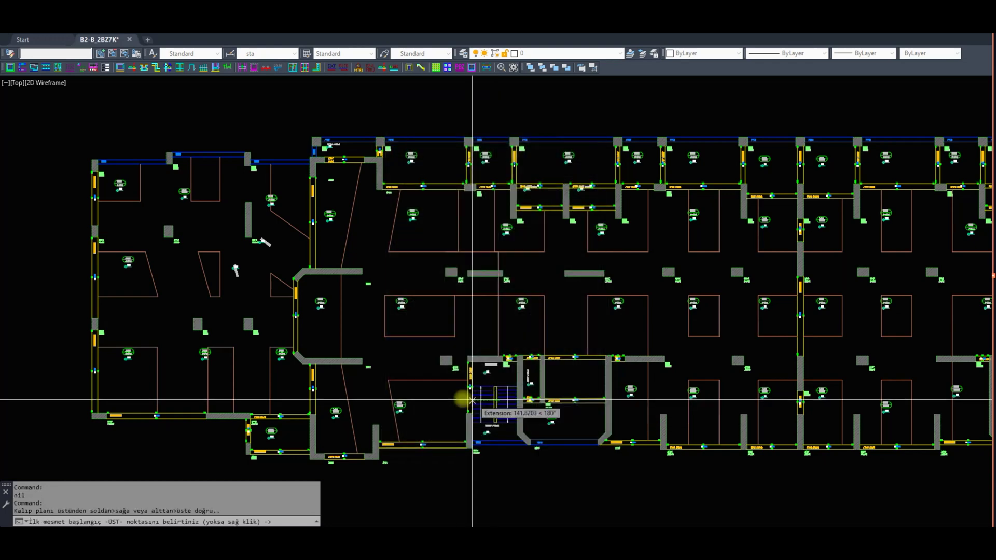
# Trace beams K1049 and K1050 support by support up the left wall to column S1041.
pyautogui.scroll(4, 85, 423)
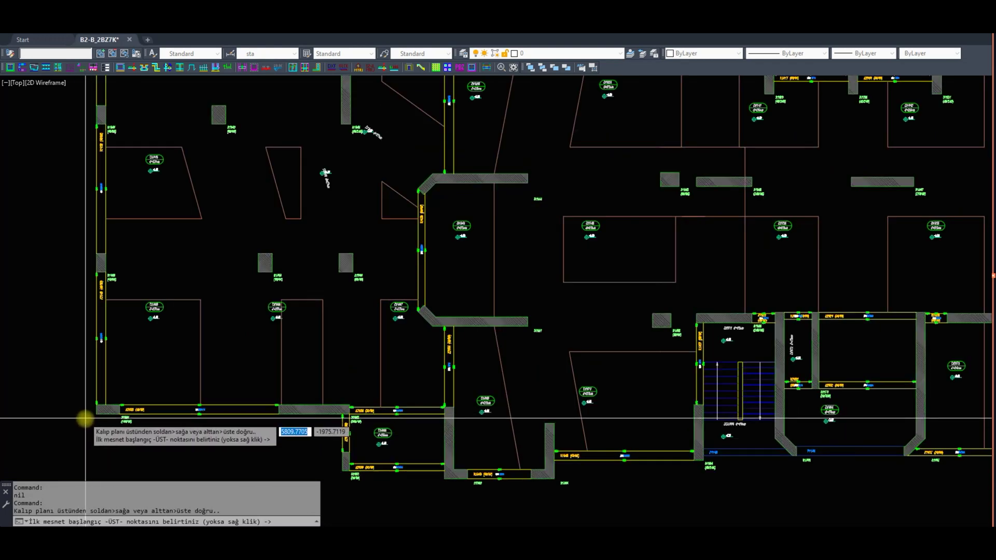
pyautogui.scroll(4, 85, 423)
pyautogui.click(115, 385)
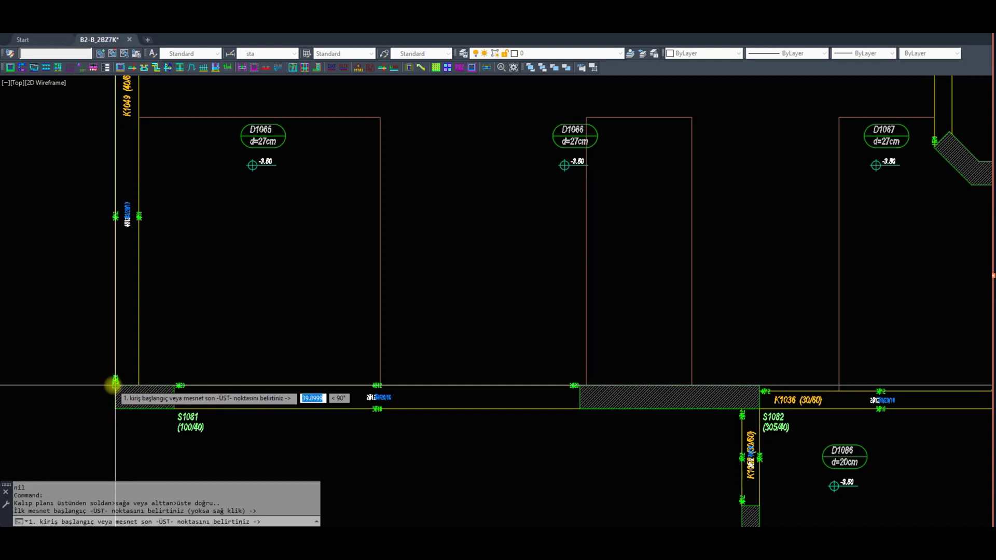
pyautogui.click(115, 385)
pyautogui.moveTo(83, 271)
pyautogui.mouseDown(button='middle')
pyautogui.moveTo(173, 245)
pyautogui.moveTo(226, 327)
pyautogui.moveTo(224, 389)
pyautogui.mouseUp(button='middle')
pyautogui.click(173, 228)
pyautogui.click(224, 388)
pyautogui.moveTo(222, 213); pyautogui.dragTo(237, 298, button='middle')
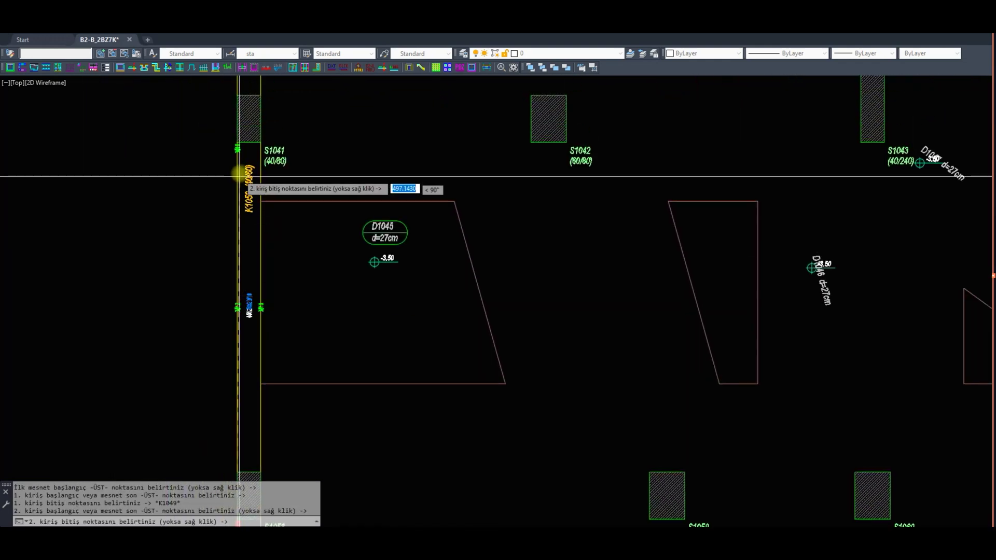
pyautogui.click(238, 142)
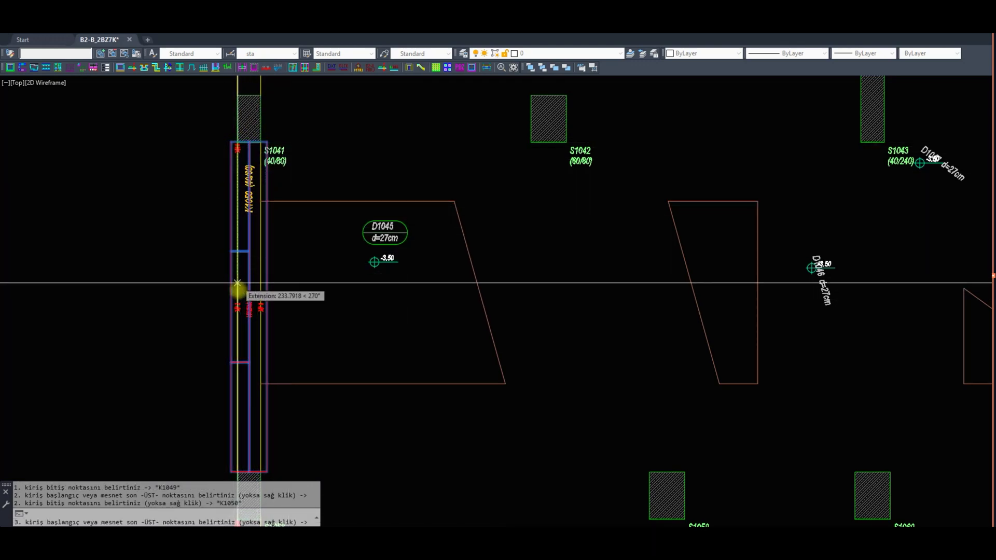
# Trace beam K1051 from S1041 to column S1018 and finish picking to open its detail card.
pyautogui.moveTo(305, 138); pyautogui.dragTo(360, 338, button='middle')
pyautogui.moveTo(299, 278); pyautogui.dragTo(320, 382, button='middle')
pyautogui.click(321, 381)
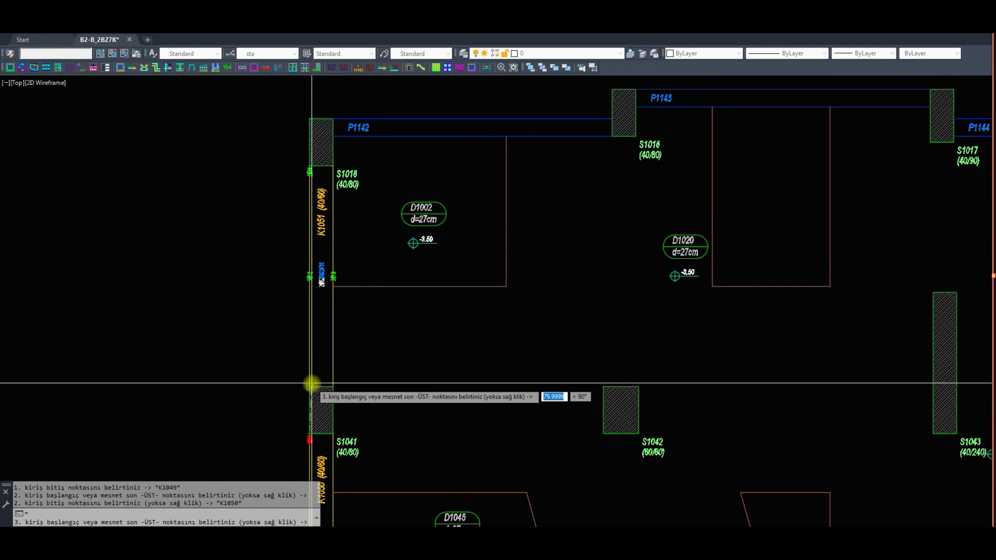
pyautogui.moveTo(295, 179); pyautogui.dragTo(312, 249, button='middle')
pyautogui.click(322, 251)
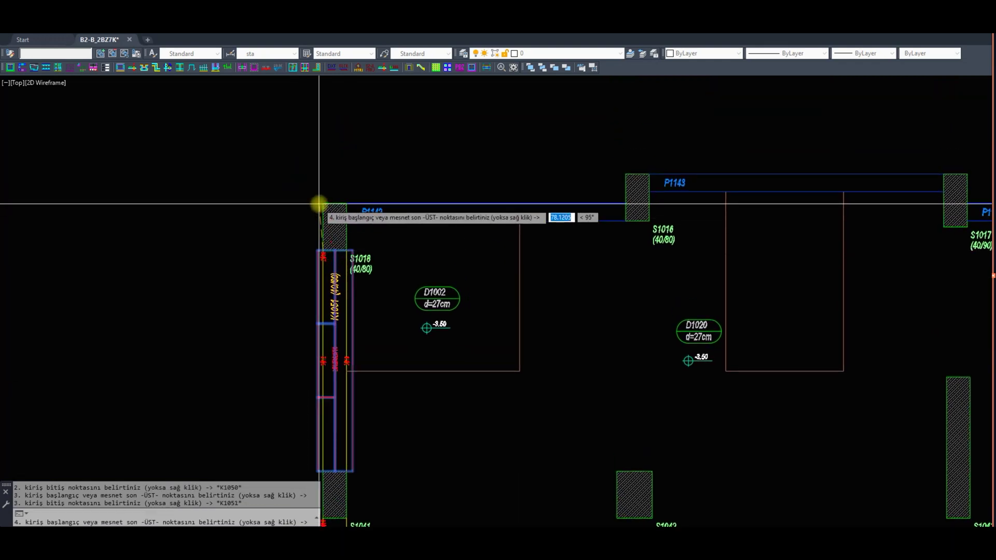
pyautogui.rightClick(358, 178)
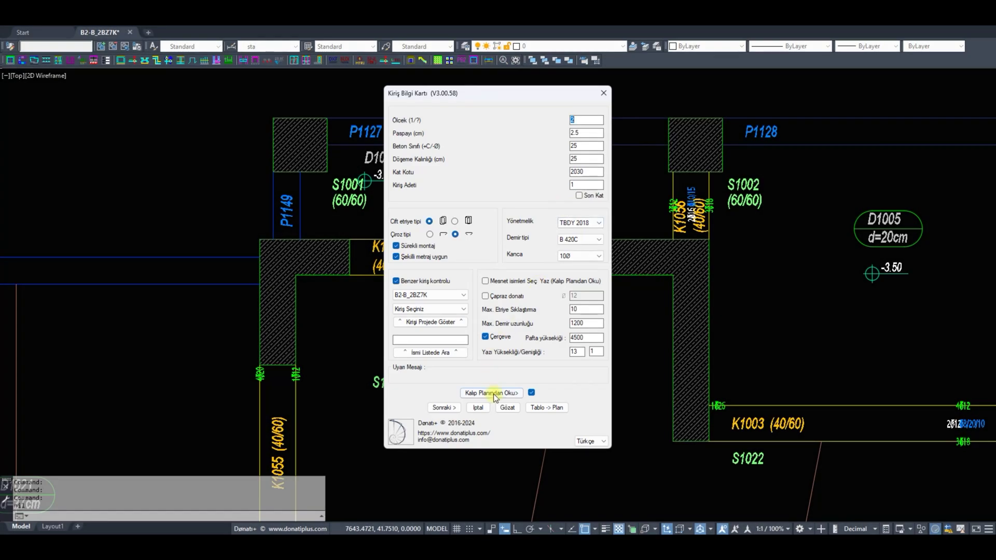
# Read beam K1001 from the plan, giving a 40×60 card with length 275.
pyautogui.click(494, 393)
pyautogui.click(259, 254)
pyautogui.click(710, 254)
pyautogui.moveTo(488, 125); pyautogui.dragTo(739, 120)
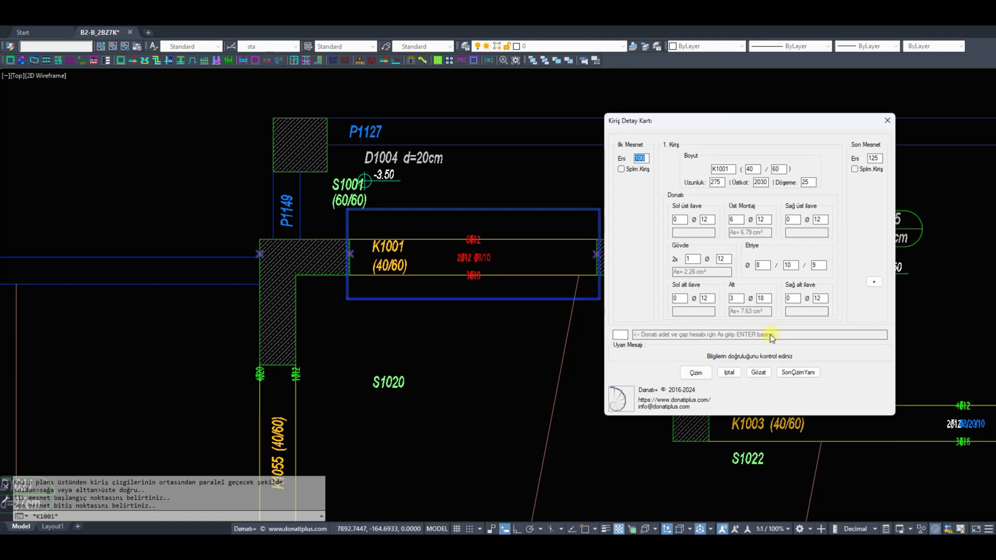
# Pick K1001's first and last supports and draw its detail next to the previous sheet.
pyautogui.click(801, 372)
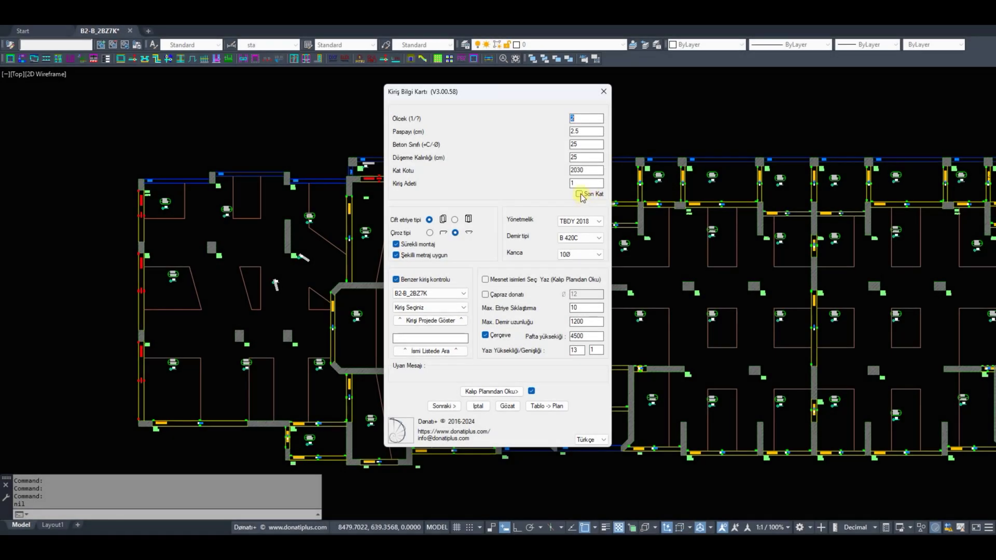
pyautogui.click(491, 392)
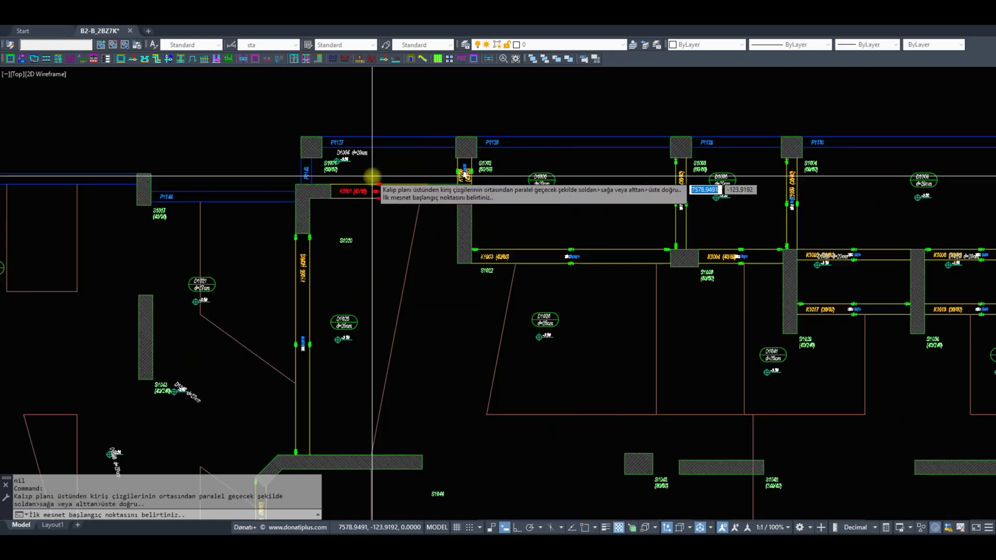
pyautogui.click(311, 196)
pyautogui.click(534, 200)
pyautogui.click(443, 374)
pyautogui.scroll(5, 740, 318)
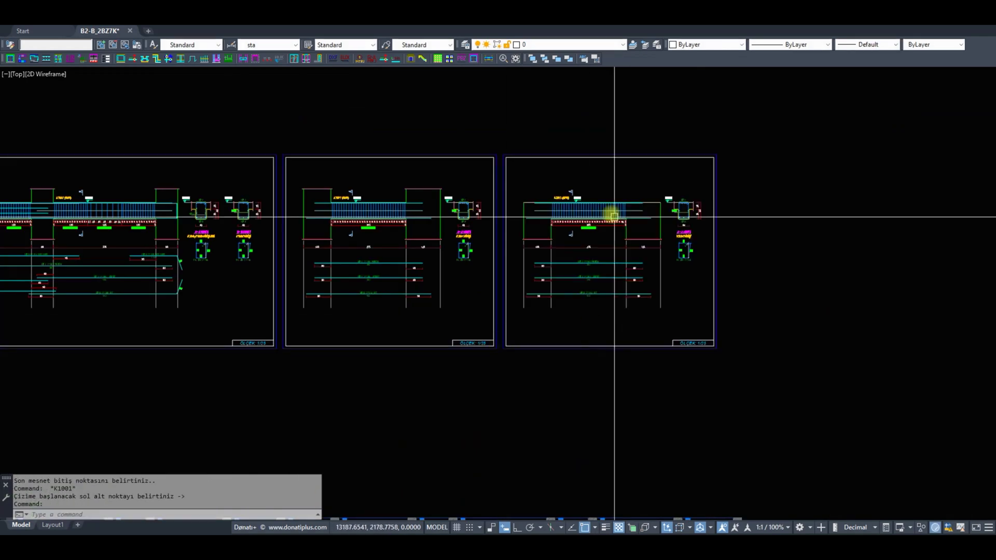
pyautogui.scroll(2, 612, 216)
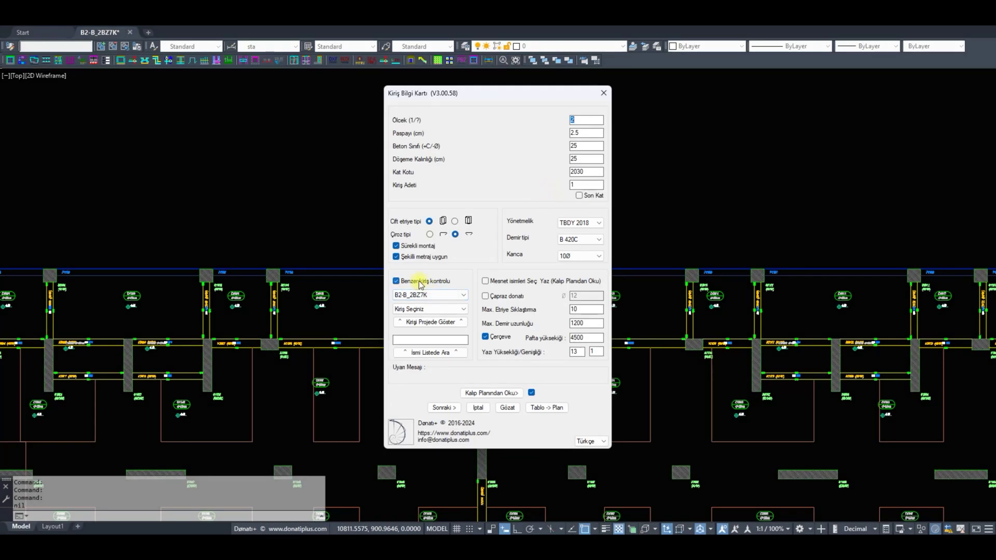
# Show the K1049-K1050-K1051 group's detail drawing from the similar-beam list.
pyautogui.click(436, 309)
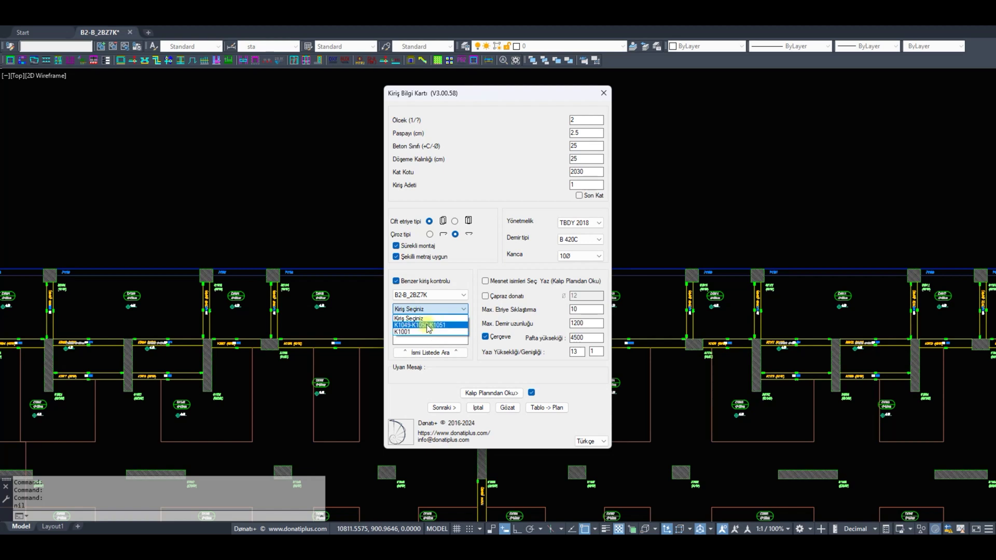
pyautogui.click(425, 326)
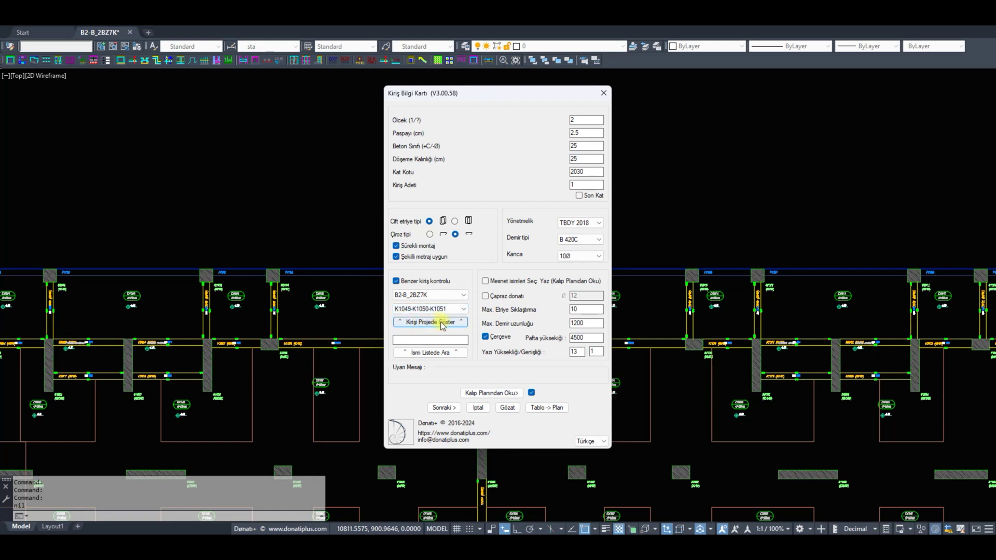
pyautogui.click(439, 323)
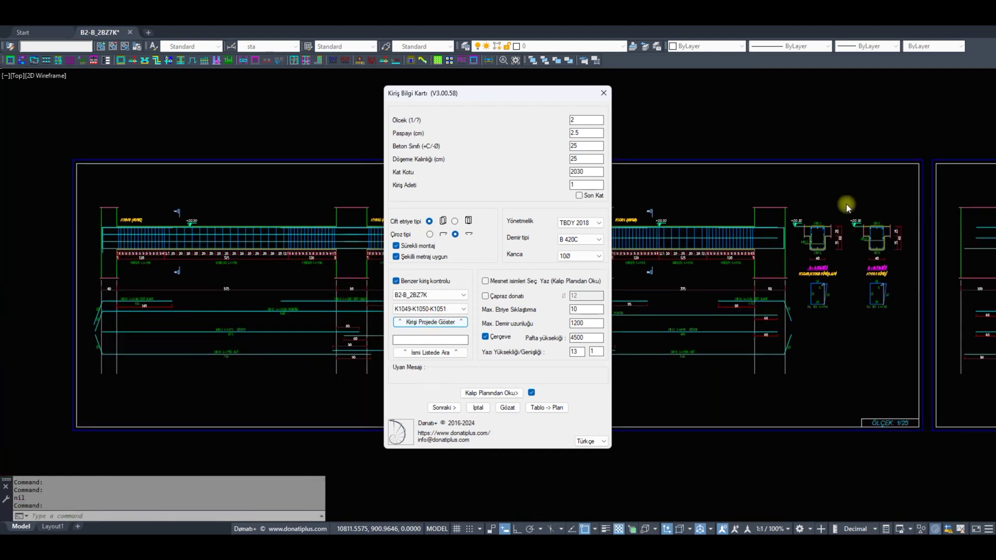
# Search the list for 1001 and show beam K1001's detail sheet in the drawing.
pyautogui.click(439, 339)
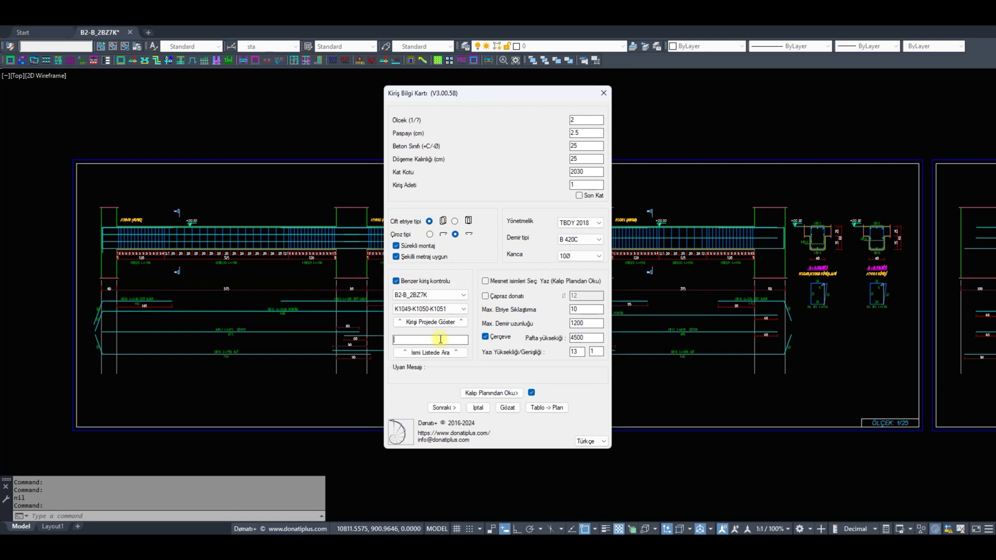
pyautogui.click(445, 309)
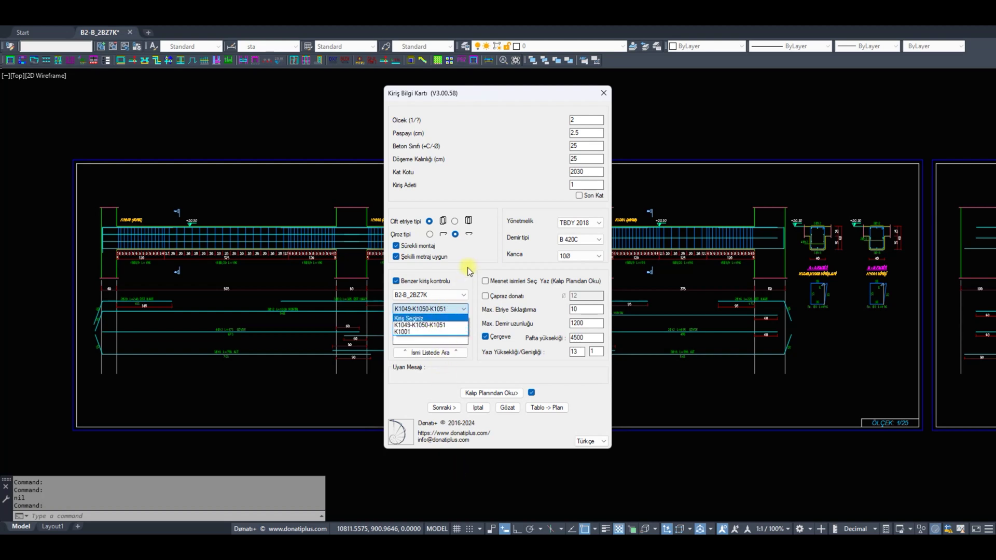
pyautogui.click(420, 326)
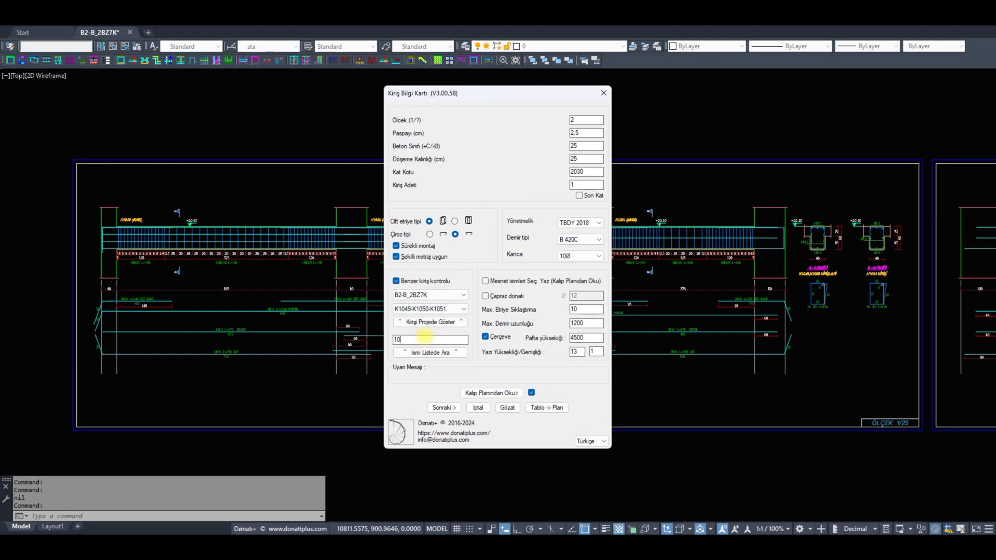
pyautogui.write('1001')
pyautogui.click(435, 353)
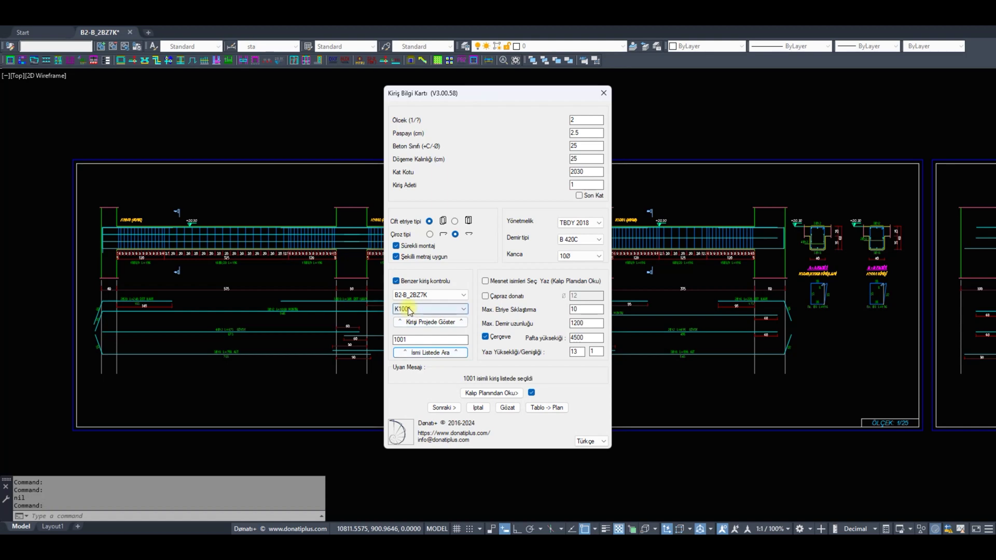
pyautogui.click(430, 322)
pyautogui.moveTo(494, 93); pyautogui.dragTo(822, 106)
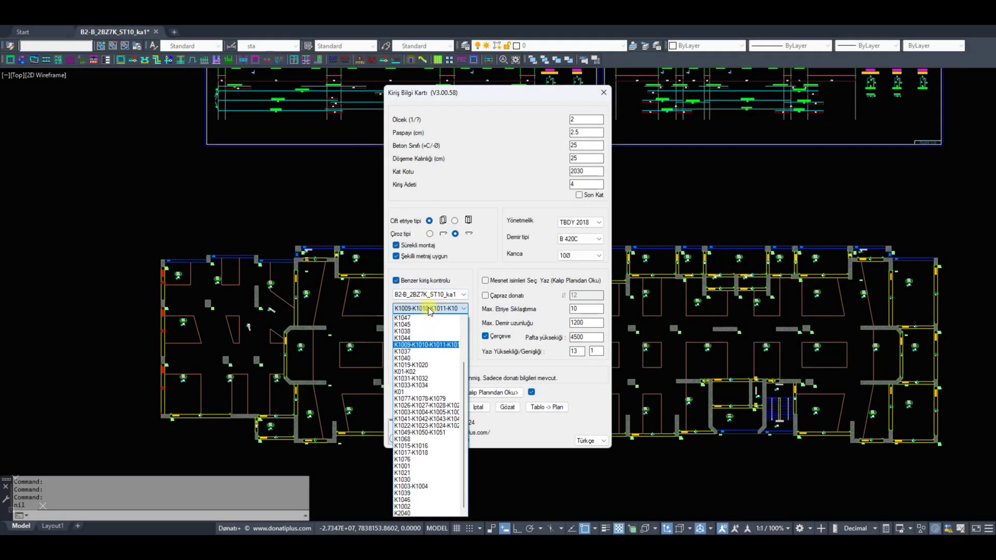
# Open the K1009–K1010–K1011 group's detail card, cancel it, and reopen the beam information card.
pyautogui.click(430, 341)
pyautogui.click(443, 407)
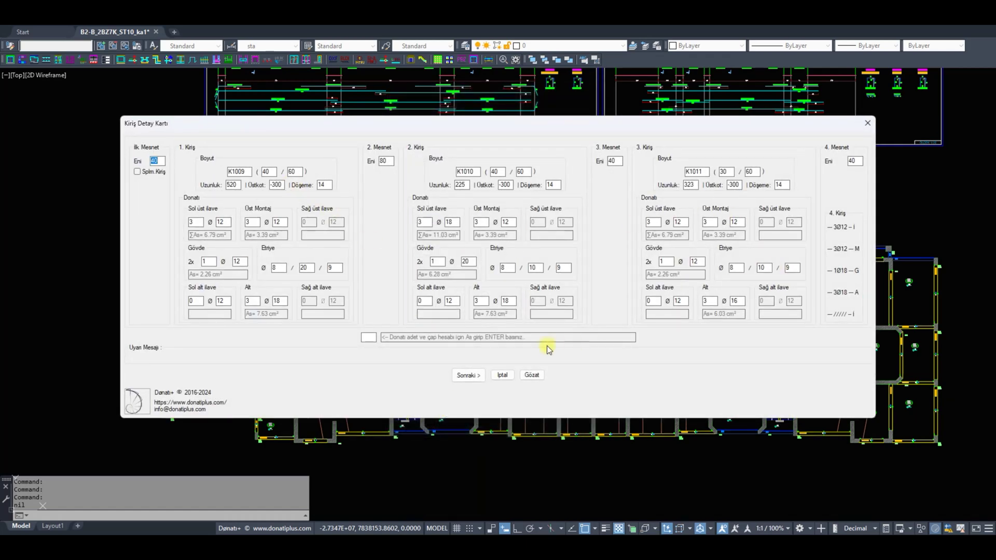
pyautogui.click(482, 370)
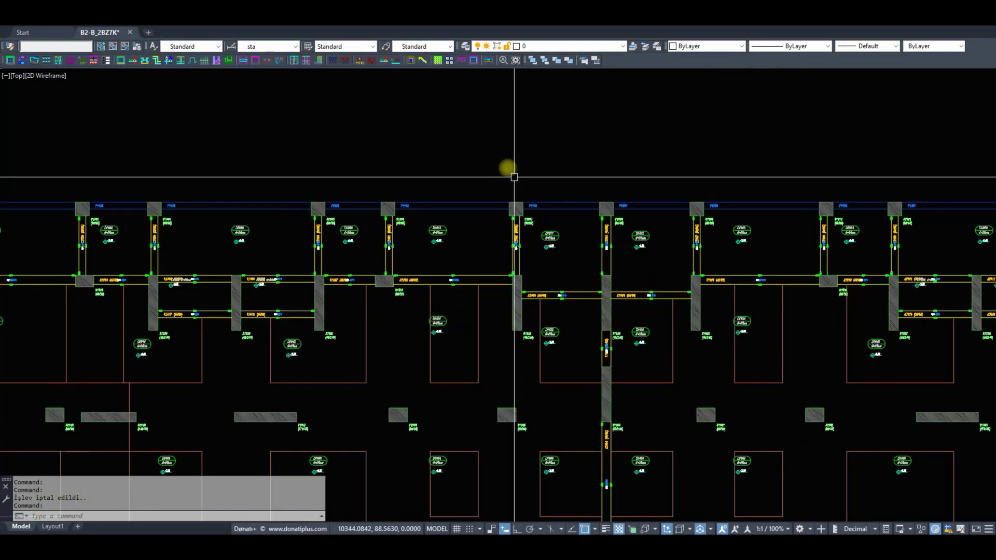
pyautogui.click(474, 60)
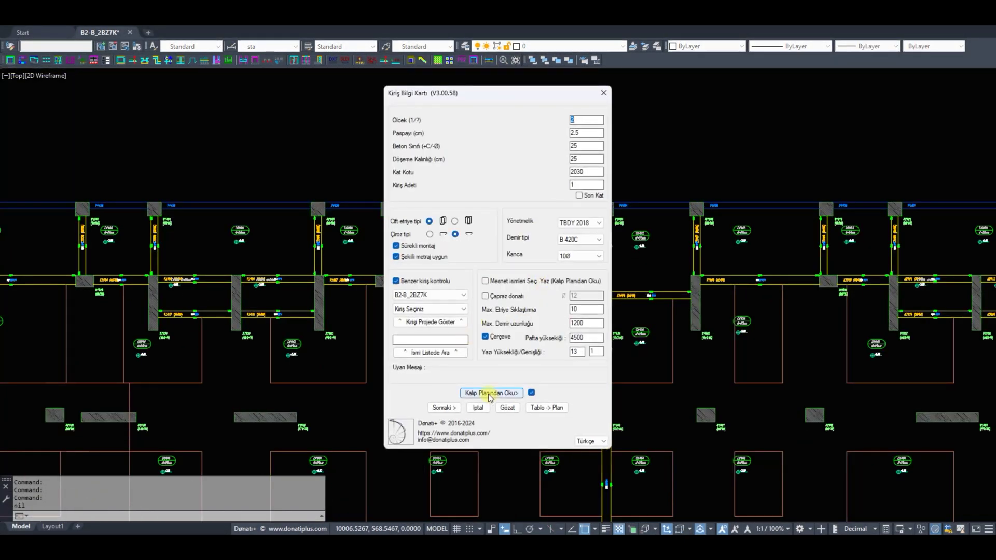
# Read beam K1061's supports from the plan and draw its detail beside the last sheet.
pyautogui.click(496, 394)
pyautogui.scroll(1, 444, 288)
pyautogui.scroll(4, 296, 282)
pyautogui.scroll(2, 363, 205)
pyautogui.scroll(-3, 363, 205)
pyautogui.click(352, 396)
pyautogui.click(362, 109)
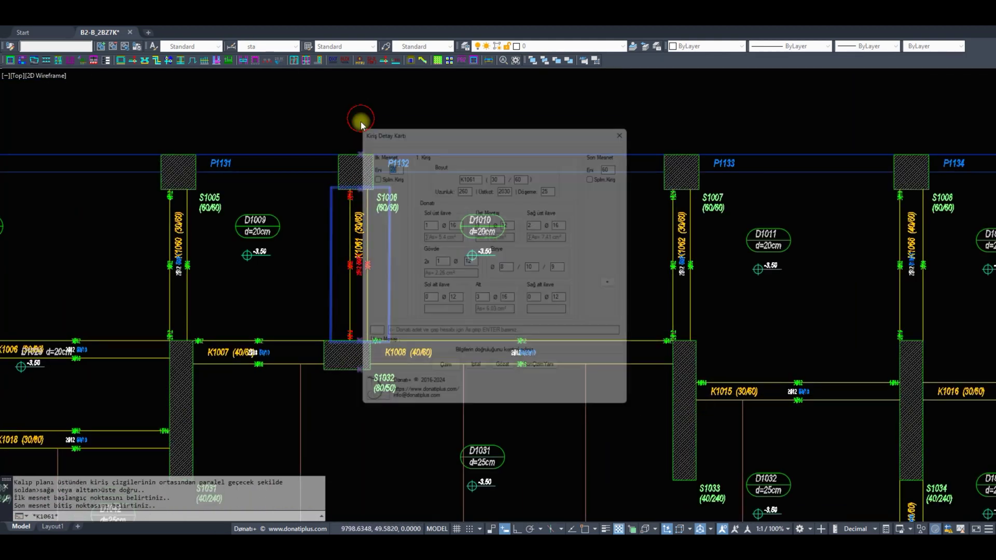
pyautogui.click(554, 377)
pyautogui.scroll(-5, 545, 311)
pyautogui.scroll(2, 656, 300)
pyautogui.scroll(5, 674, 317)
# Rerun XKIRIS and read beam K1068's first and last supports for drawing.
pyautogui.press('Return')
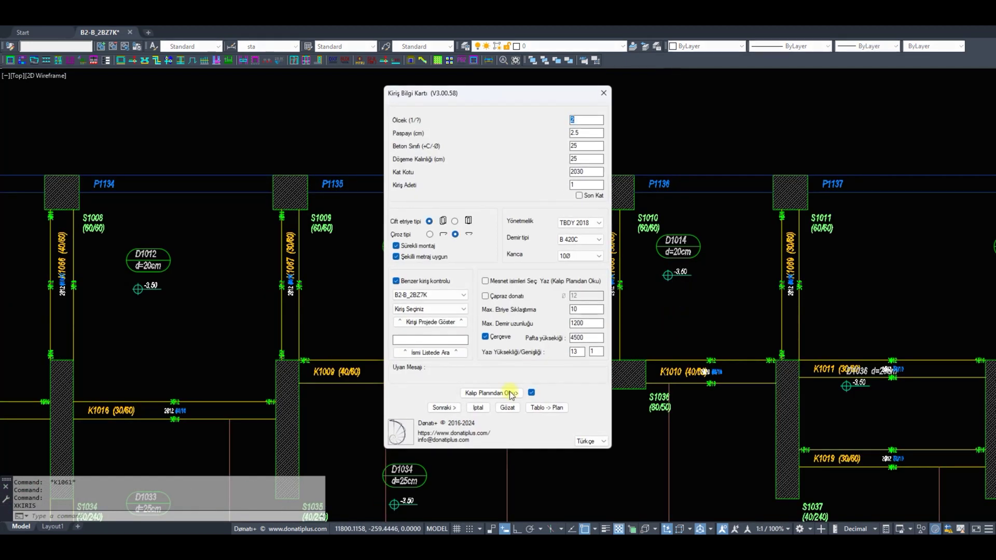
pyautogui.click(569, 390)
pyautogui.click(613, 412)
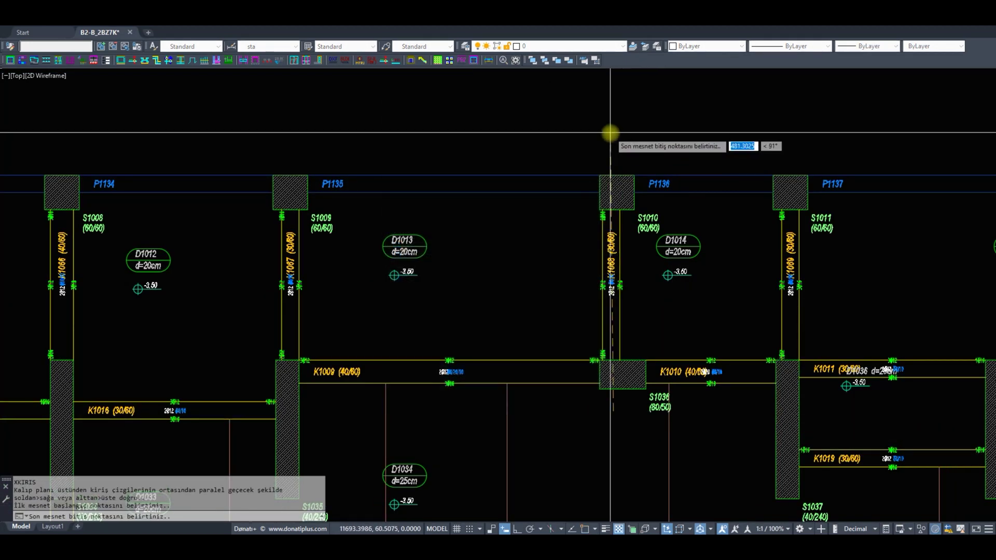
pyautogui.click(611, 134)
pyautogui.click(551, 378)
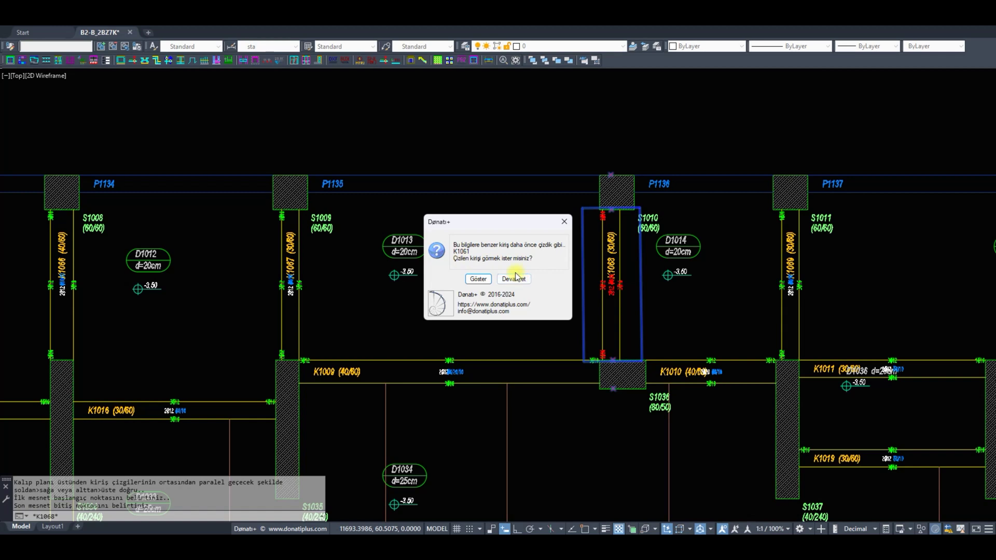
# Append K1068 (30/60) to the K1061 detail by window-selecting its beam.
pyautogui.click(477, 279)
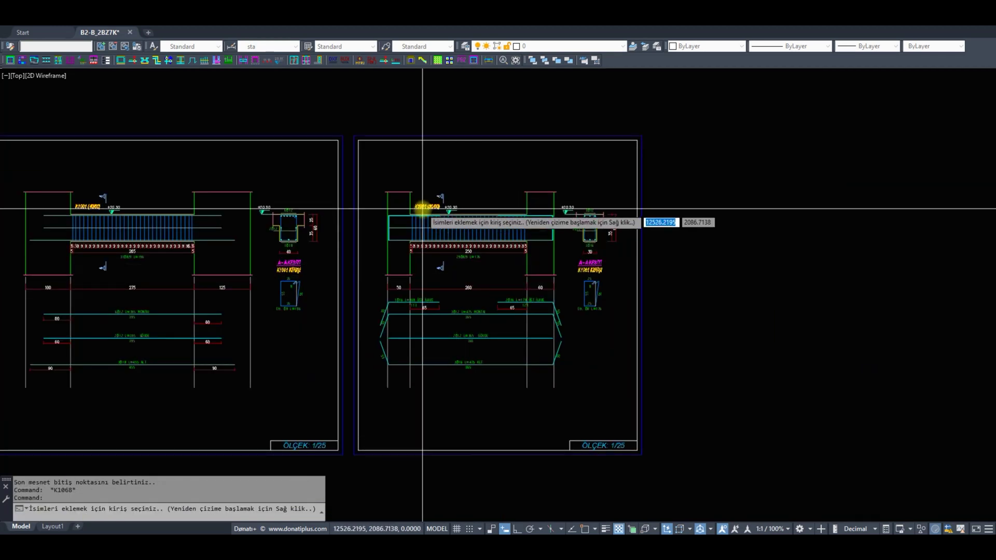
pyautogui.click(384, 222)
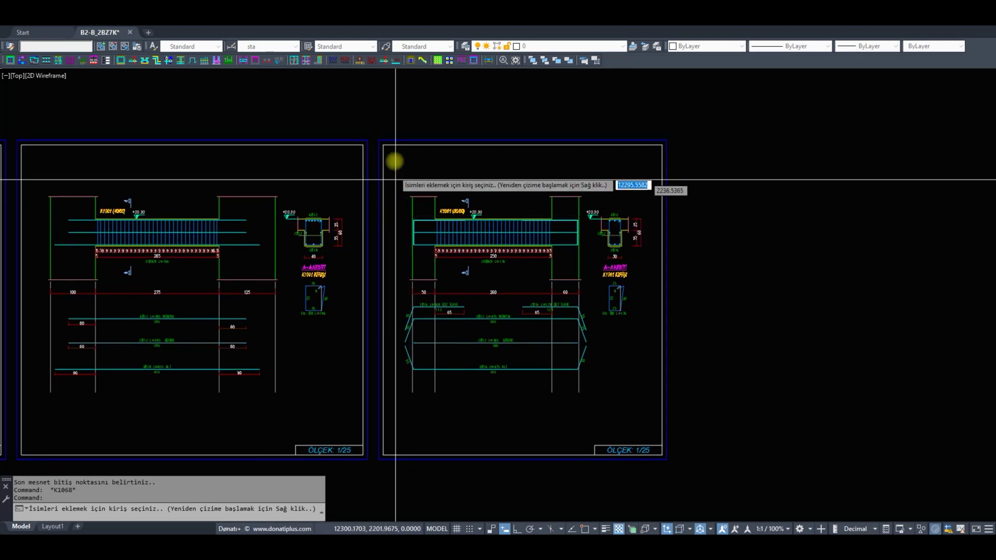
pyautogui.click(371, 127)
pyautogui.click(672, 460)
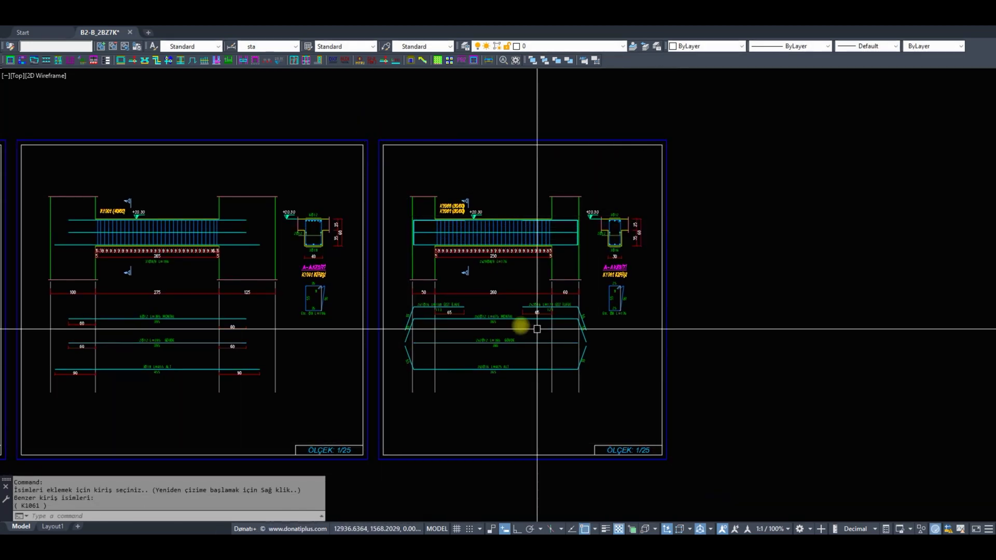
# Zoom out to all detail sheets and the plan, then reopen the beam information card.
pyautogui.scroll(6, 446, 290)
pyautogui.scroll(-4, 384, 363)
pyautogui.scroll(2, 453, 285)
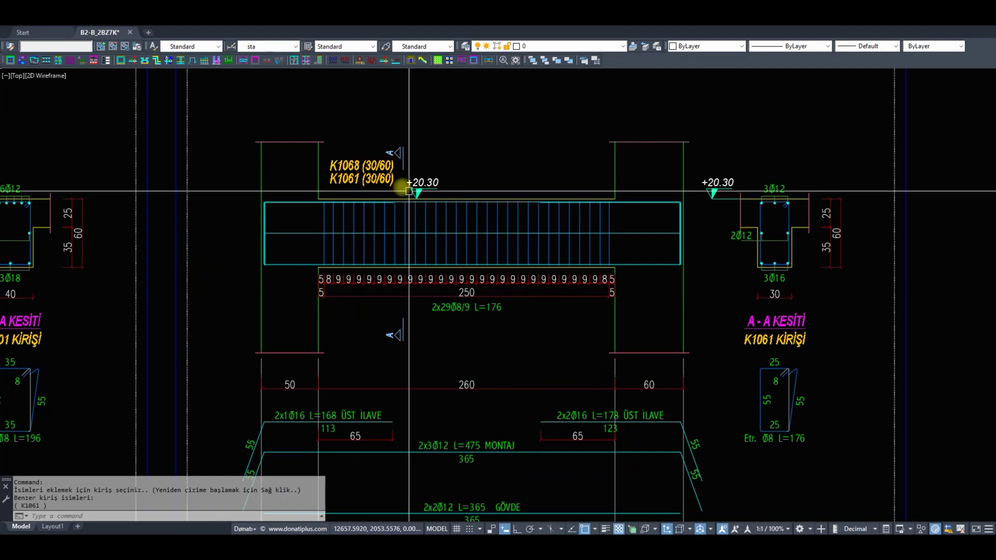
pyautogui.middleClick(422, 229)
pyautogui.middleClick(422, 229)
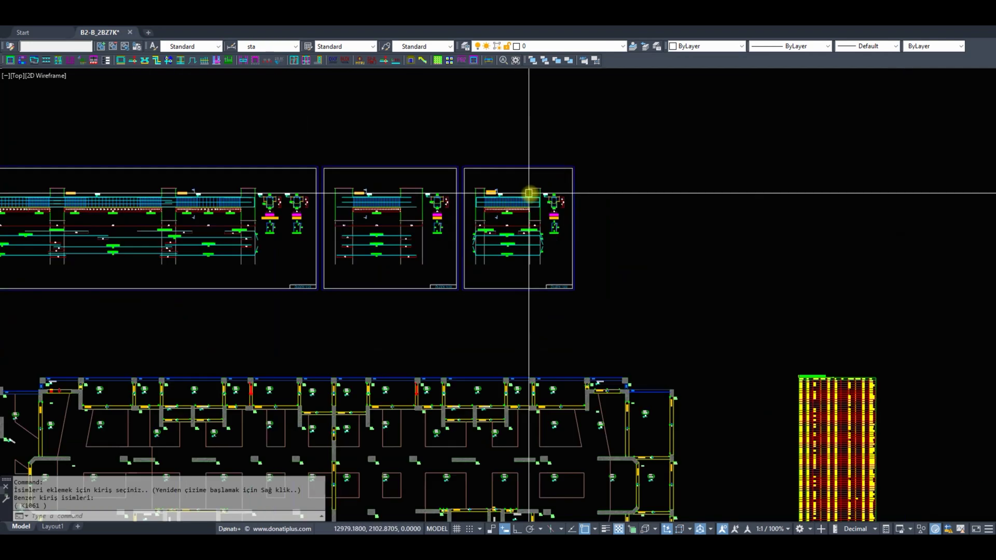
pyautogui.click(489, 61)
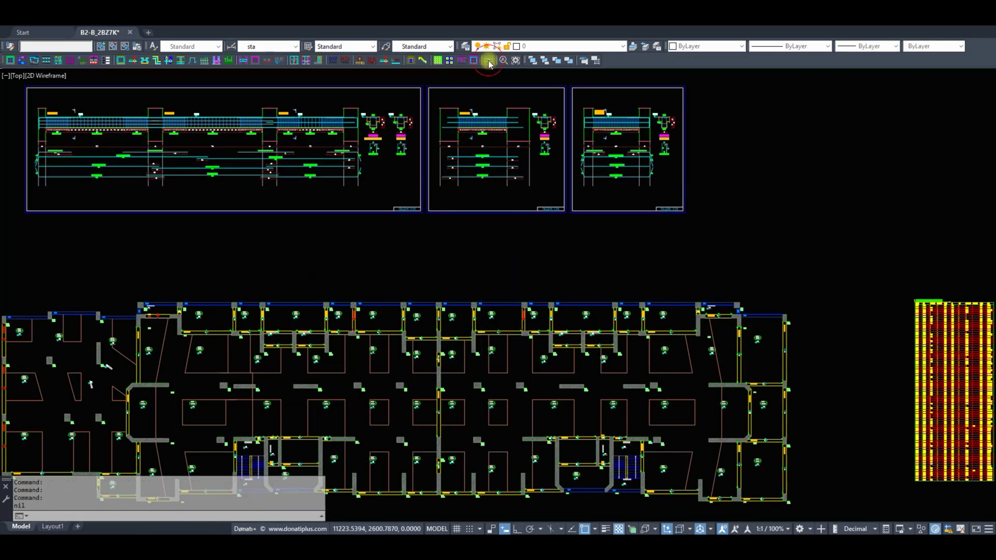